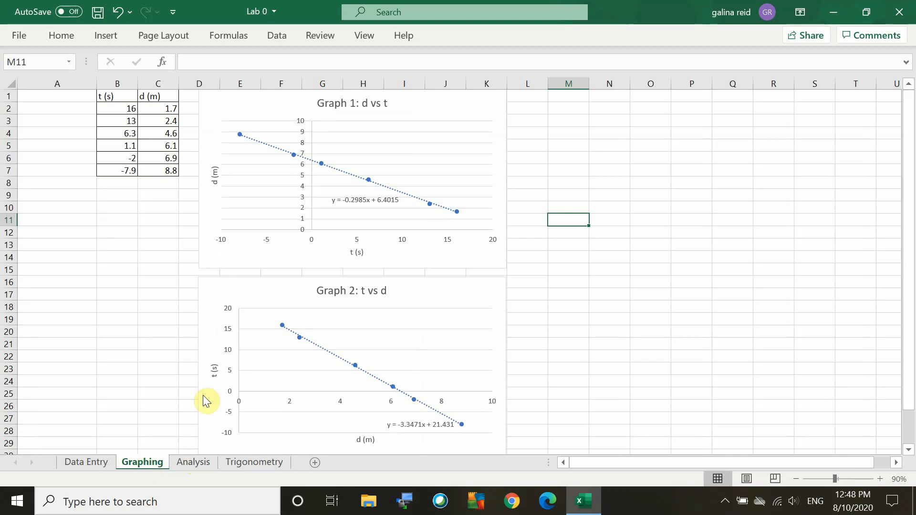
Copy Graph 1's trendline equation, y = -0.2985x + 6.4015, into its Displayed Equation cell B2 on the Analysis sheet.
left_click(353, 203)
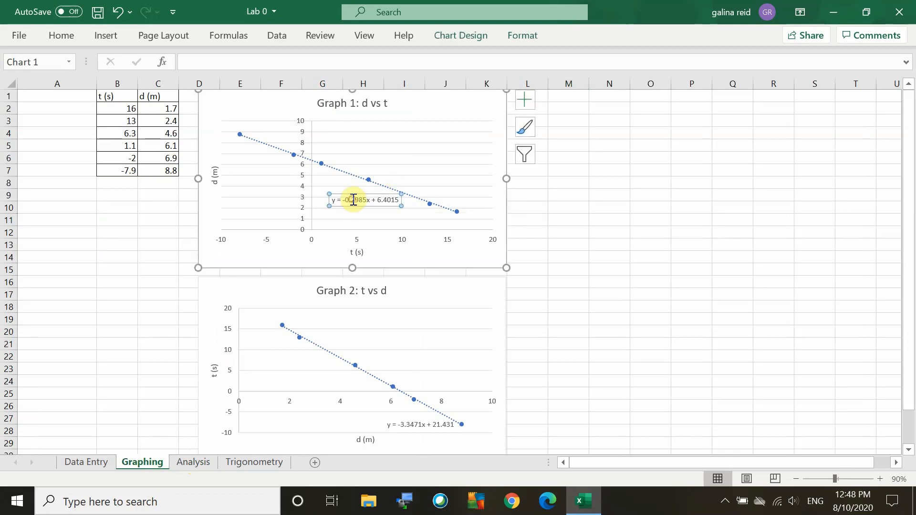
left_click_drag(334, 202, 395, 200)
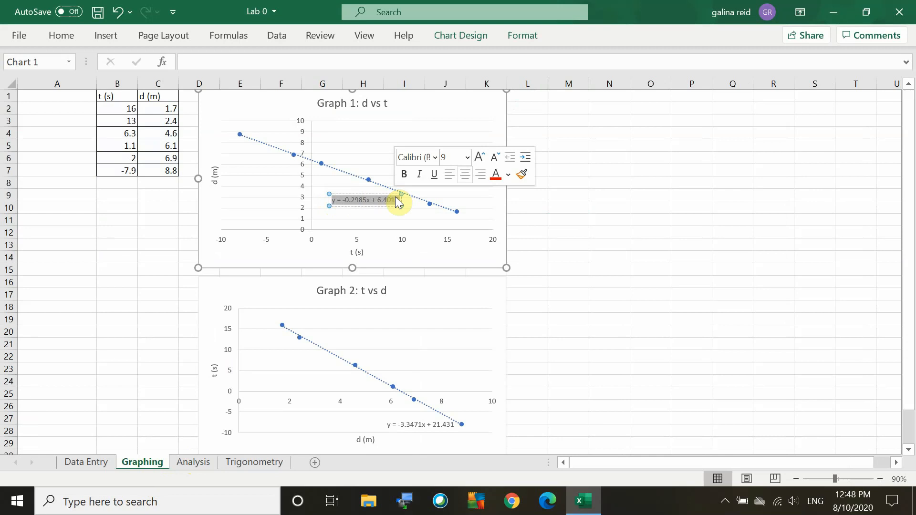
key("ctrl+c")
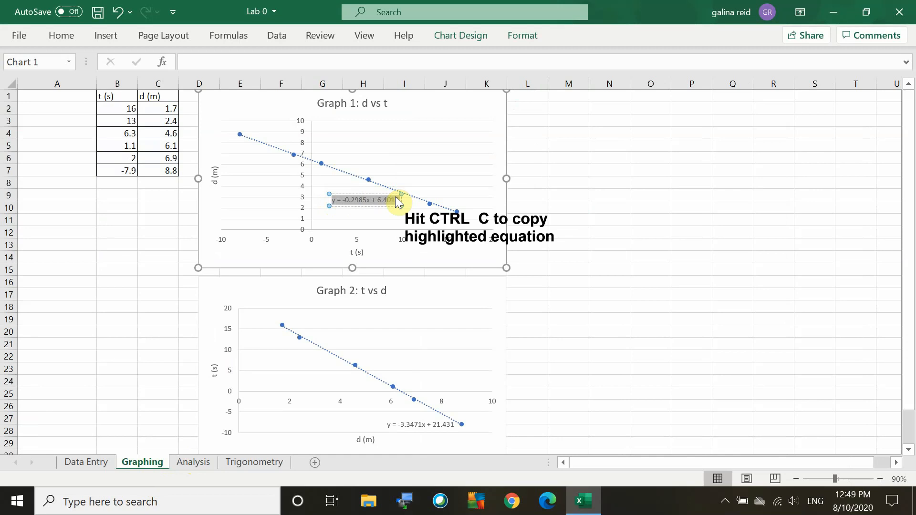
left_click(185, 466)
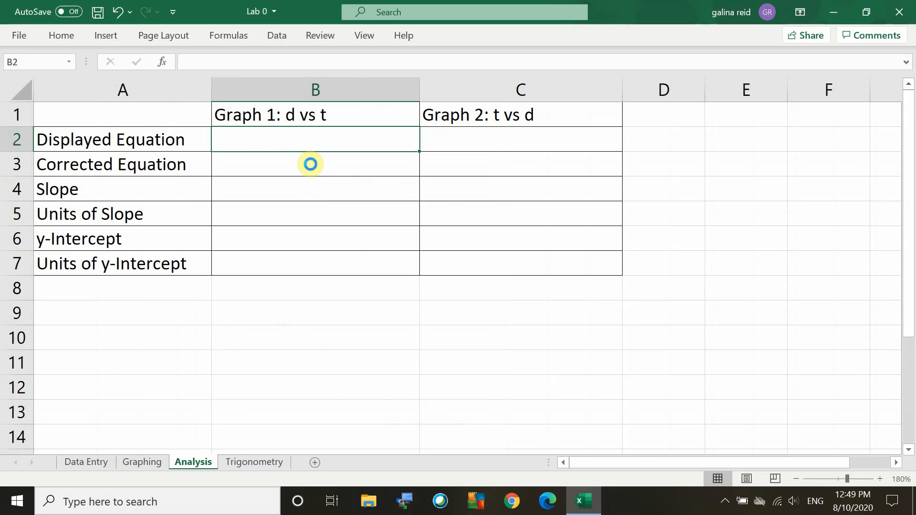
key("ctrl+v")
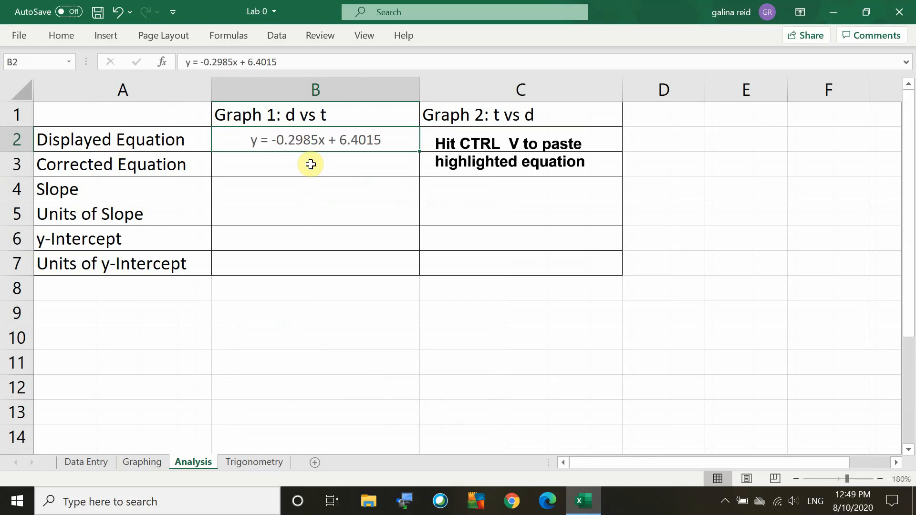
Copy Graph 2's trendline equation, y = -3.3471x + 21.431, from the Graphing sheet into cell C2 on the Analysis sheet.
left_click(139, 463)
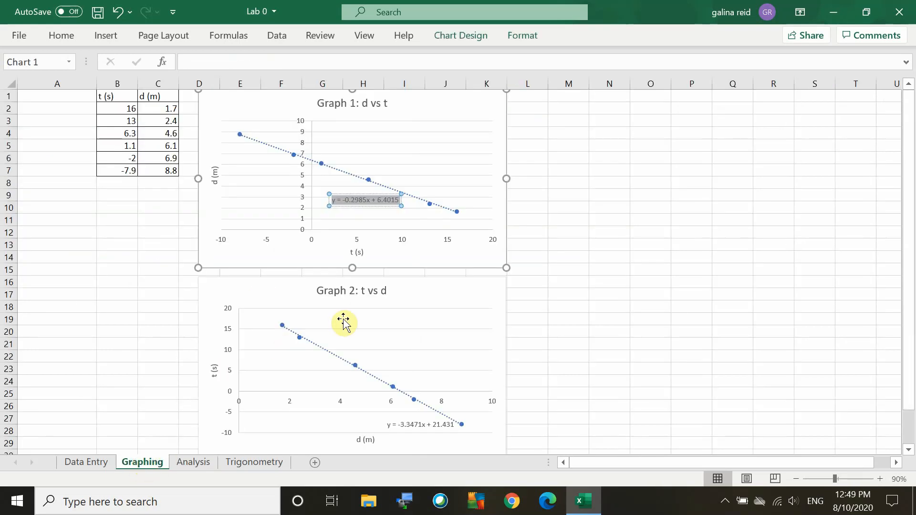
left_click(417, 425)
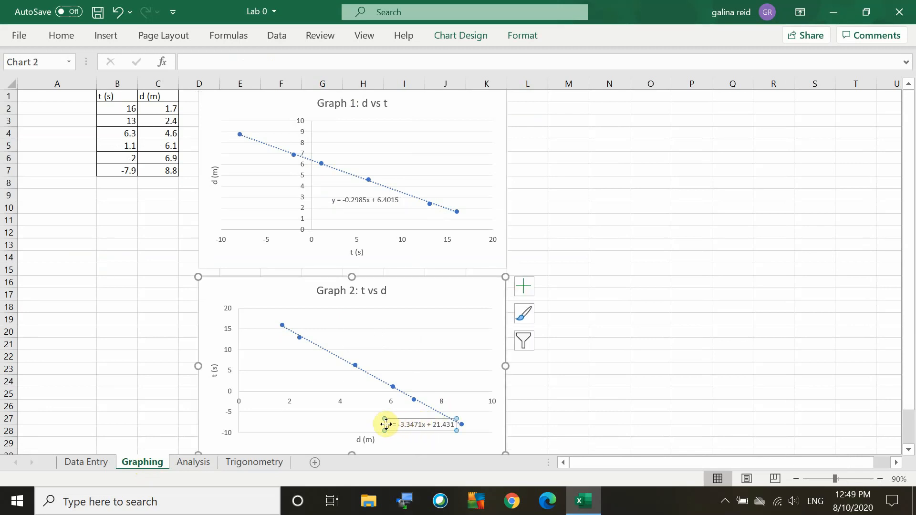
left_click_drag(384, 423, 453, 425)
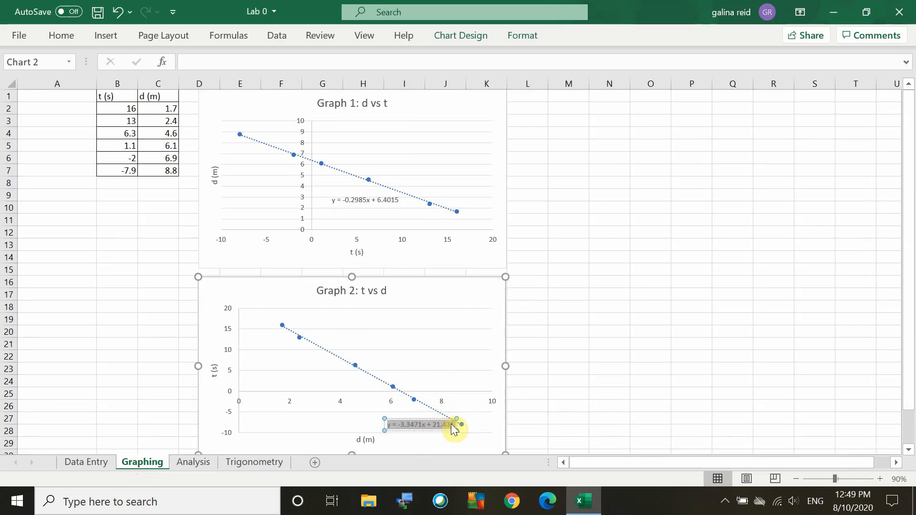
left_click(194, 462)
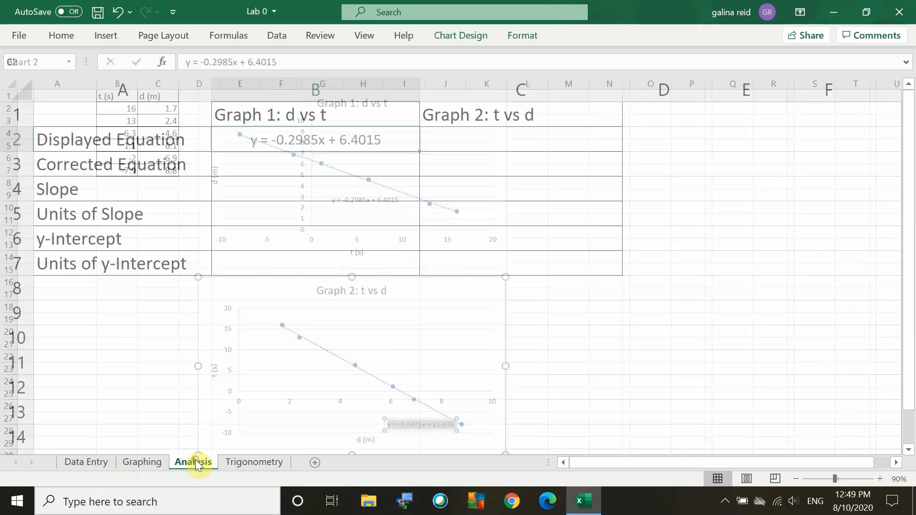
left_click(511, 143)
type("y = -3.3471x + 21.431")
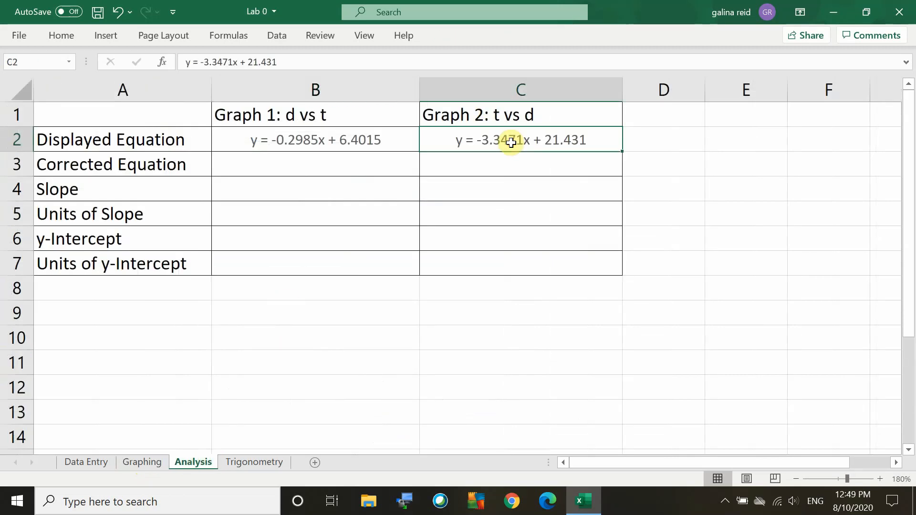
Apply All Borders to the whole analysis table, A1:C7.
left_click(411, 166)
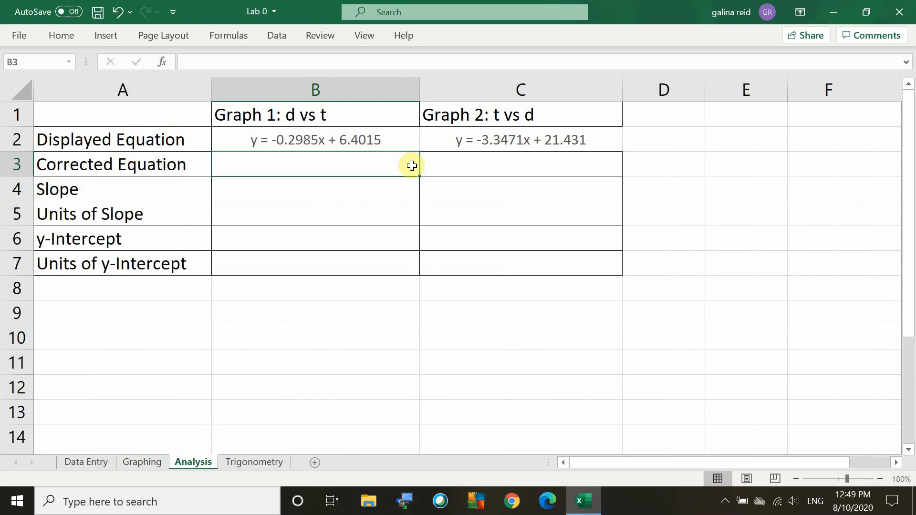
left_click(367, 137)
left_click(462, 137)
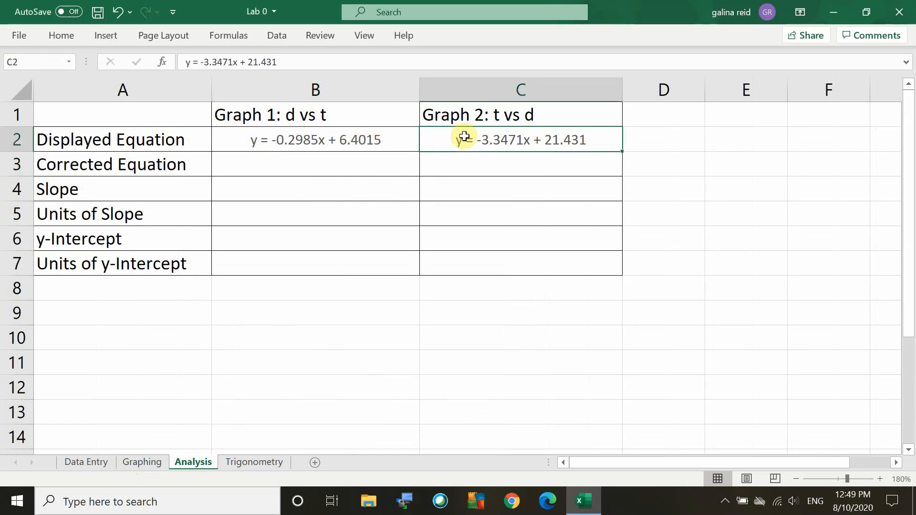
left_click(61, 33)
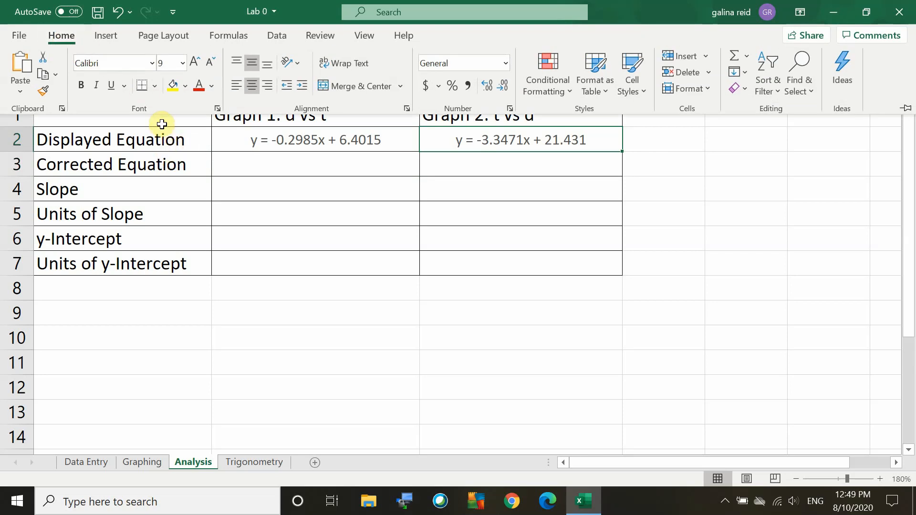
left_click_drag(161, 125, 491, 267)
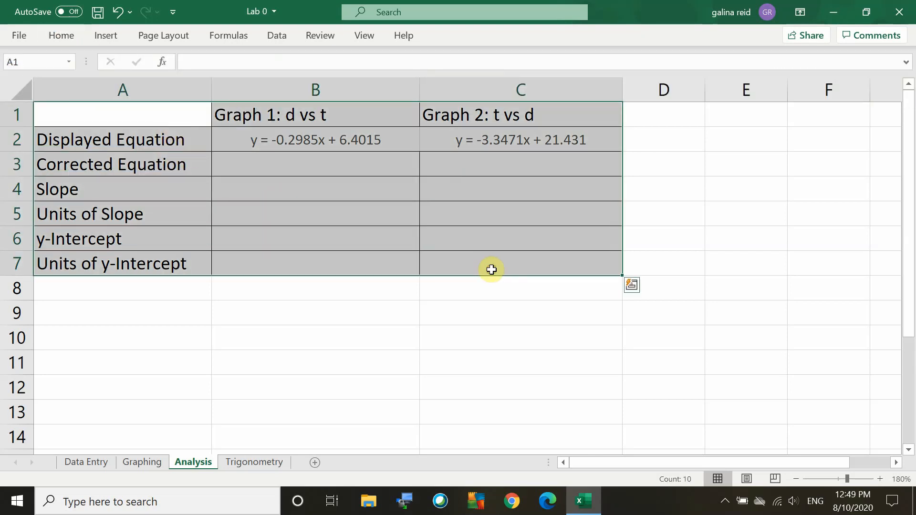
left_click(60, 35)
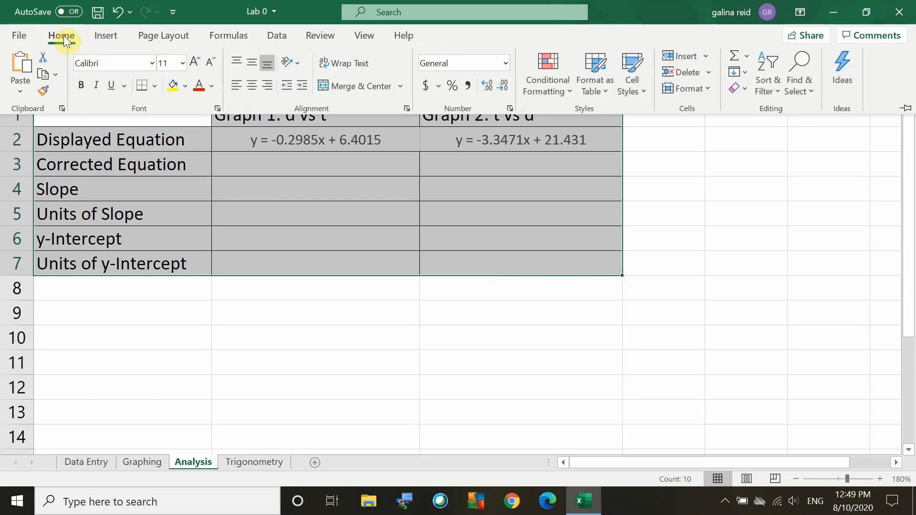
left_click(154, 85)
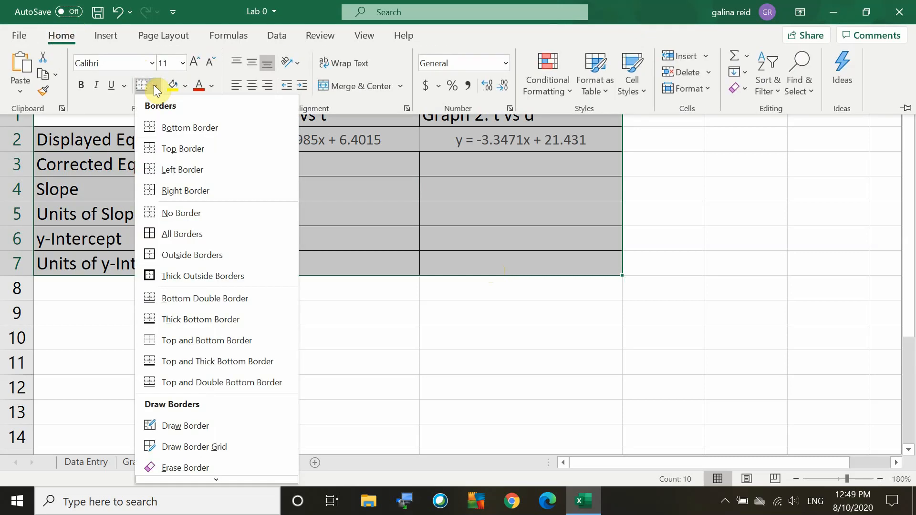
left_click(181, 239)
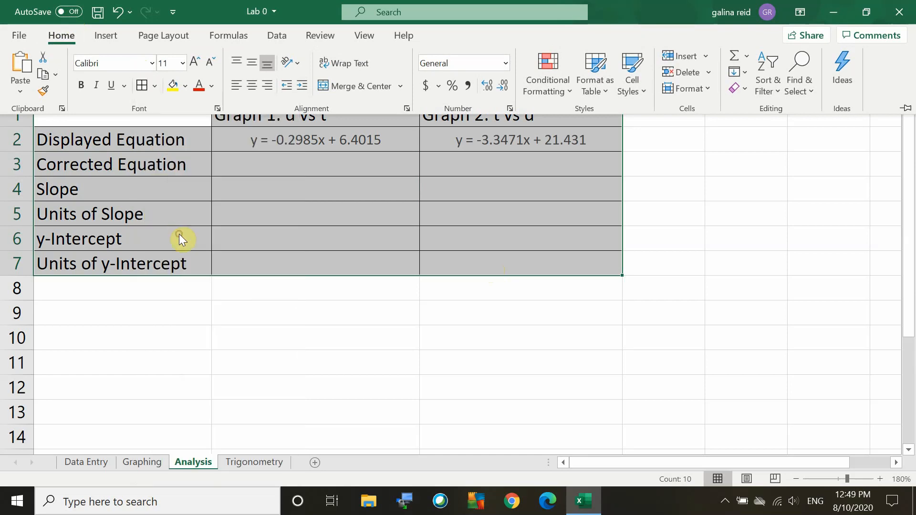
Check the data precision on the Data Entry sheet and enter d = -0.3t + 6.4 as Graph 1's corrected equation in Analysis cell B3.
left_click(300, 163)
left_click(306, 168)
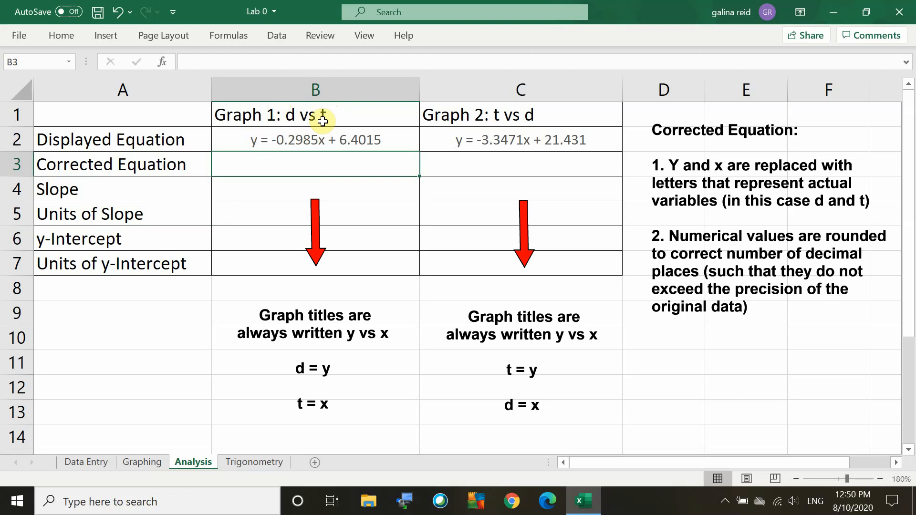
left_click(91, 465)
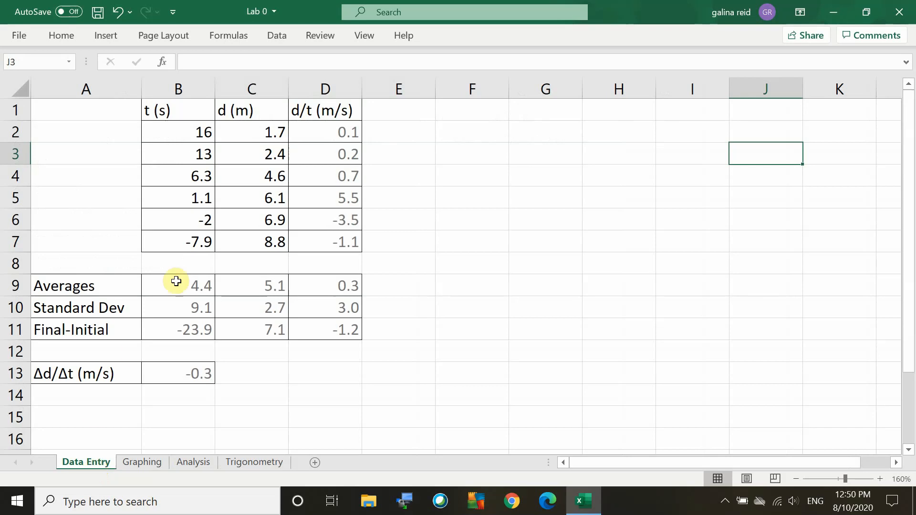
left_click_drag(184, 126, 240, 241)
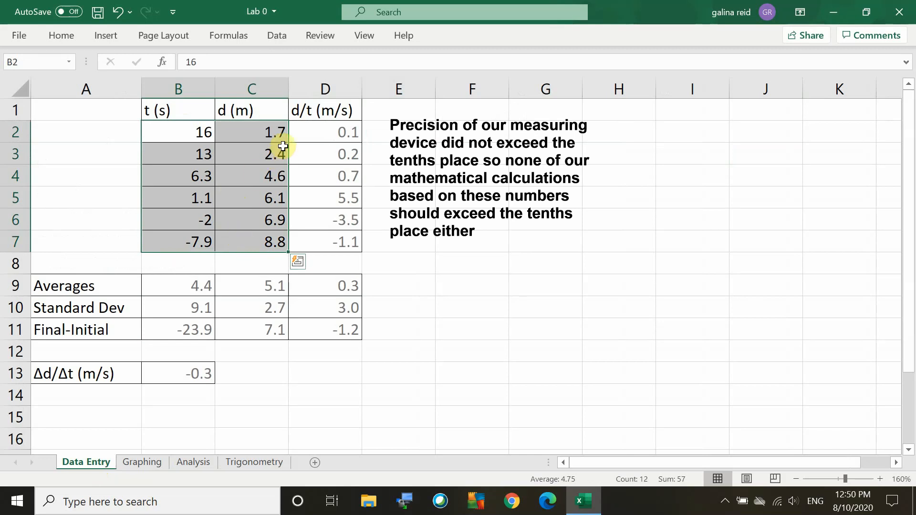
left_click(196, 463)
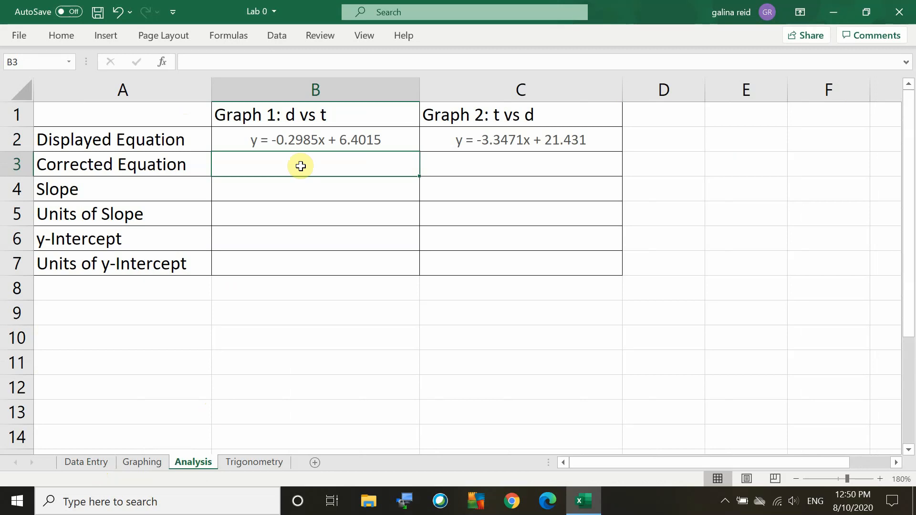
type("d =")
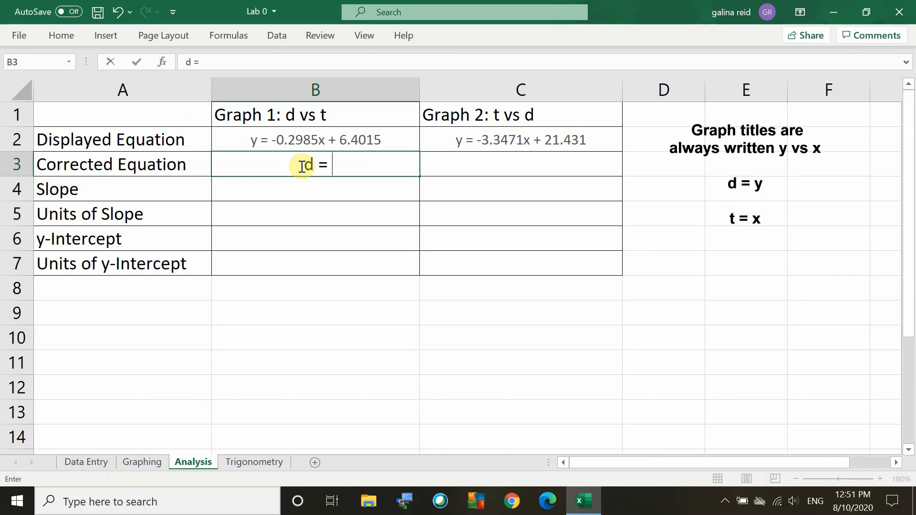
type(" -0.3t")
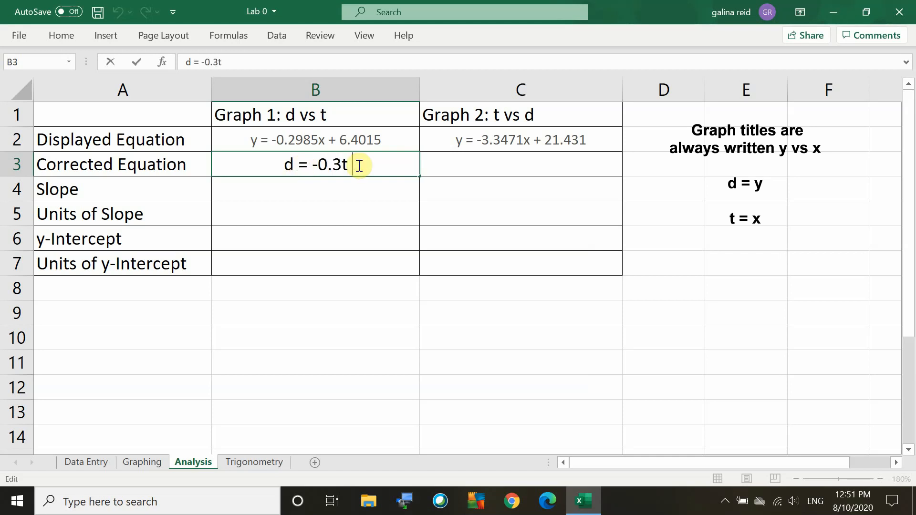
type(" + 6.4")
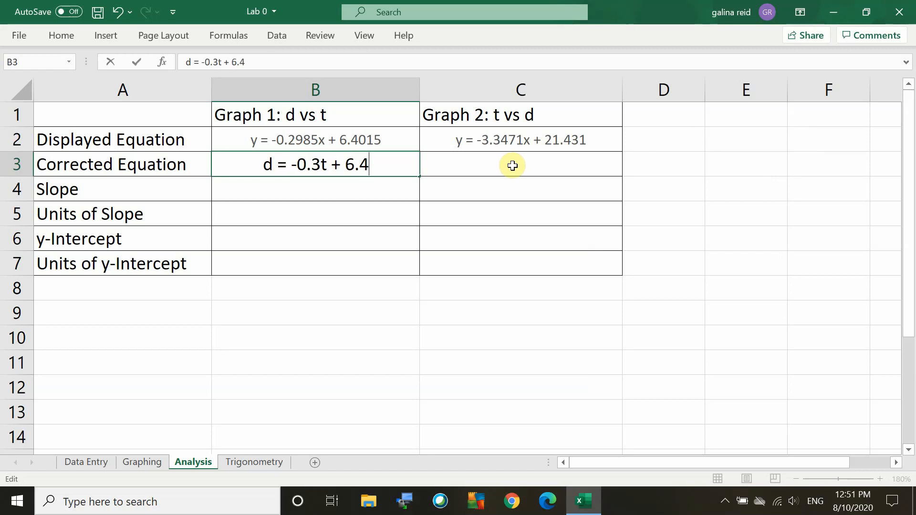
Enter t = -3.3d + 21.4 as Graph 2's corrected equation in cell C3.
left_click(513, 165)
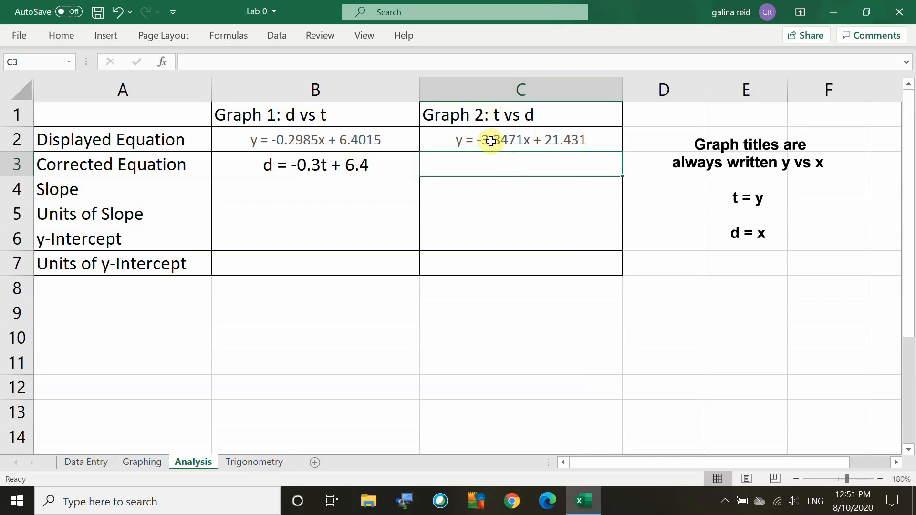
double_click(468, 170)
type("t =")
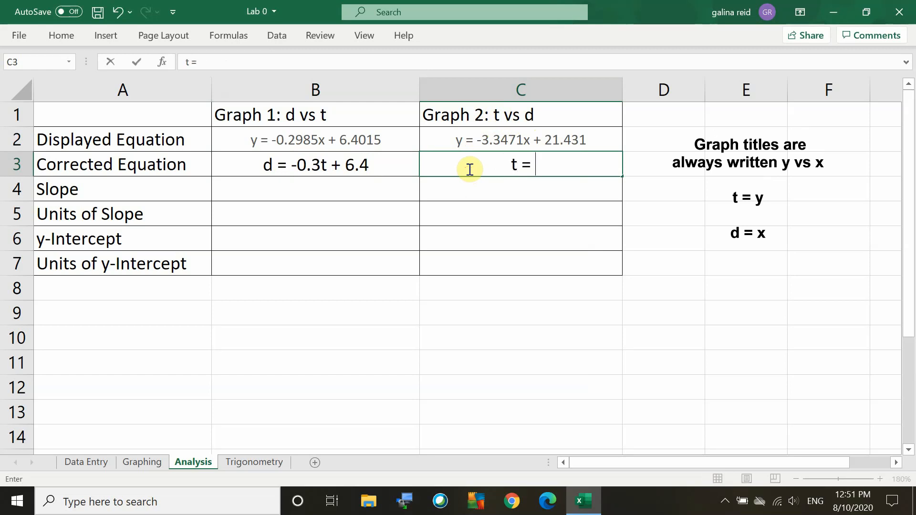
type(" -3.3d")
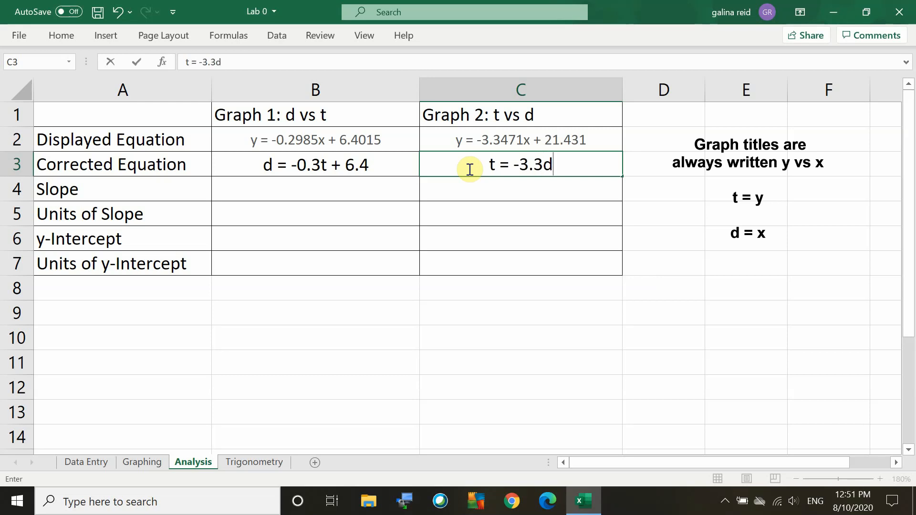
type(" + 21.4")
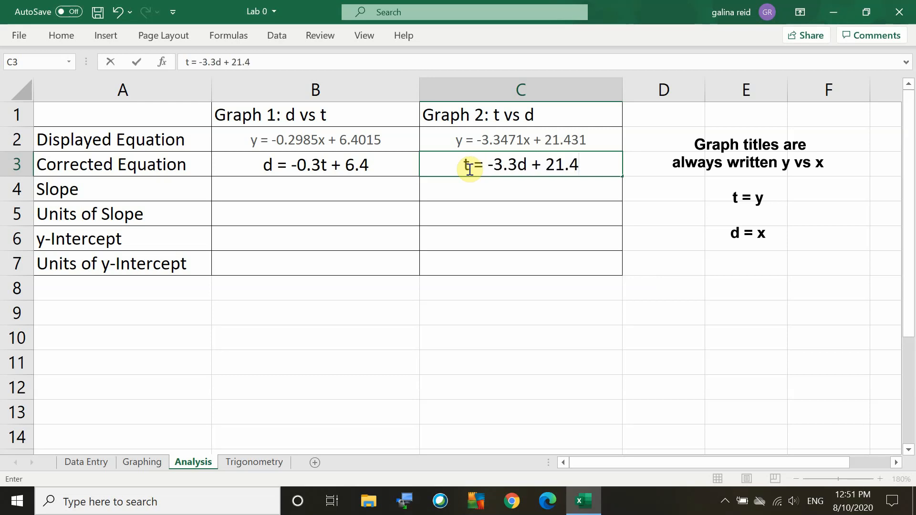
key("Return")
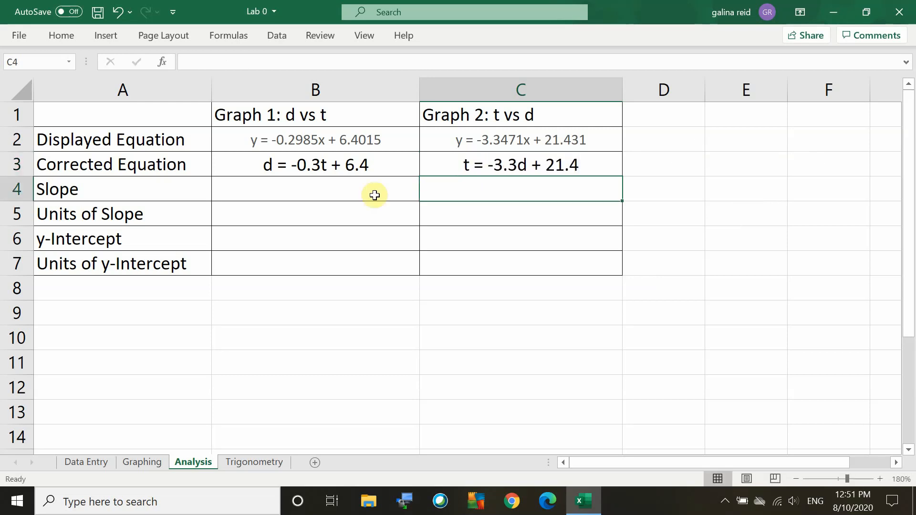
Fill in the Slope row with -0.3 for Graph 1 and -3.3 for Graph 2.
left_click(349, 190)
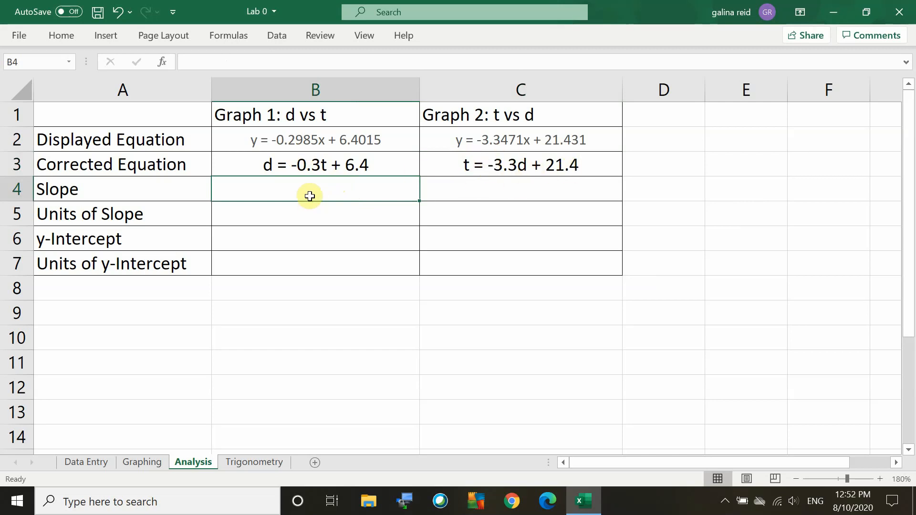
type("-.3")
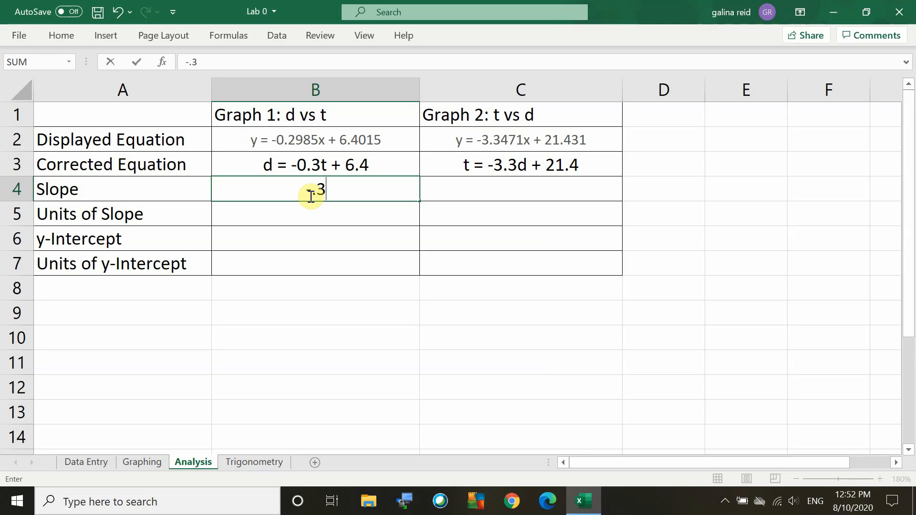
key("Tab")
type("-3.3")
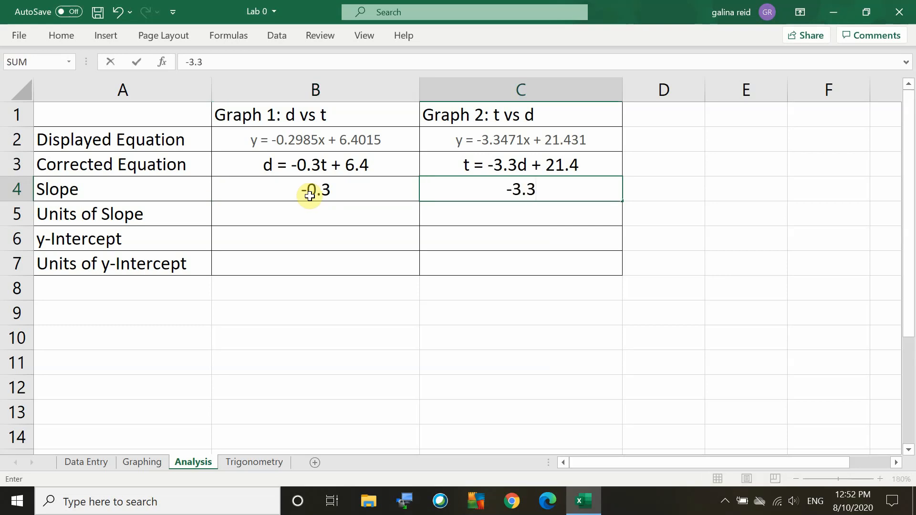
key("Return")
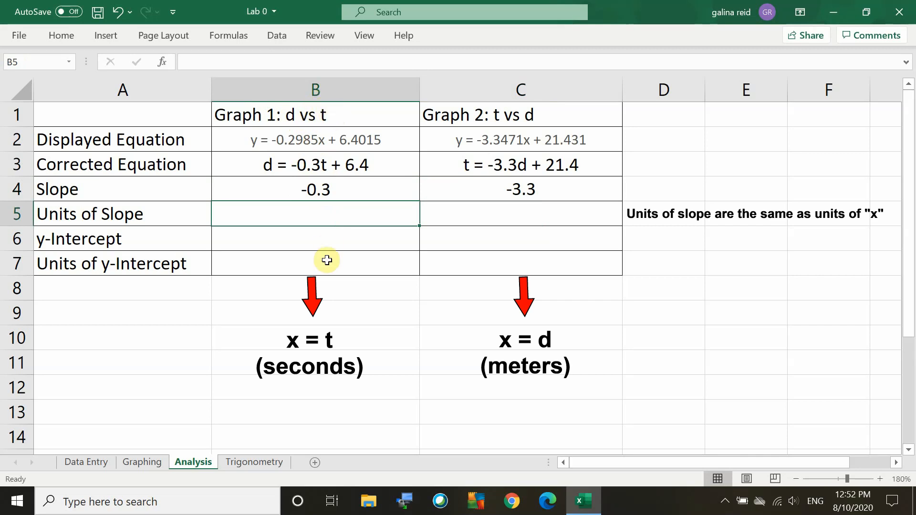
Check the time column's units on the Data Entry sheet and enter s as Graph 1's units of slope in Analysis cell B5.
left_click(87, 462)
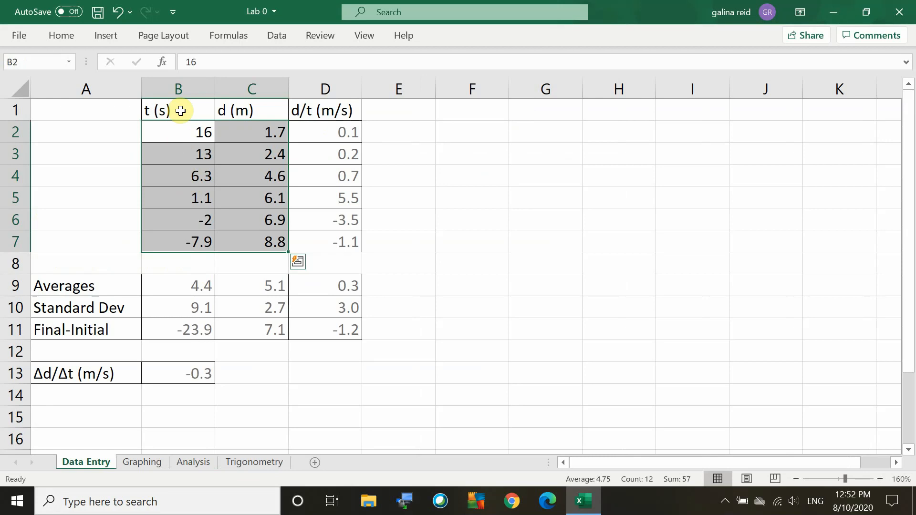
left_click(196, 463)
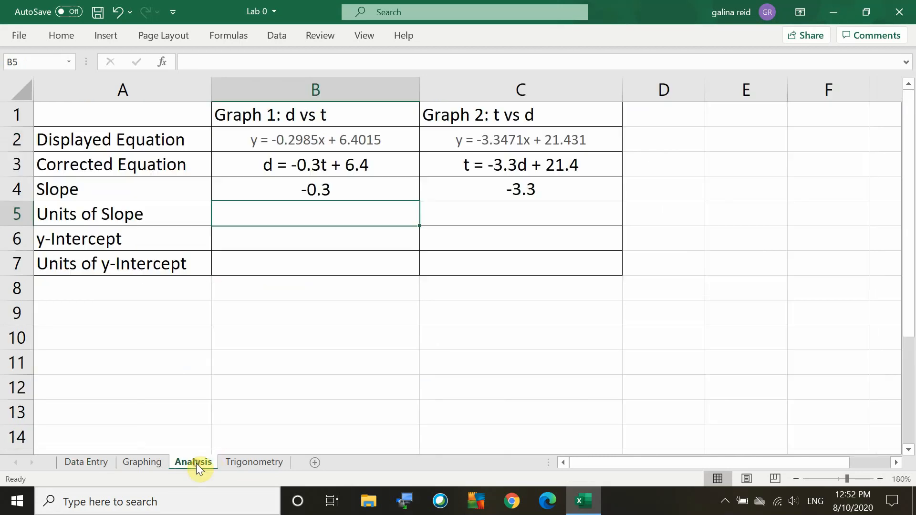
type("s")
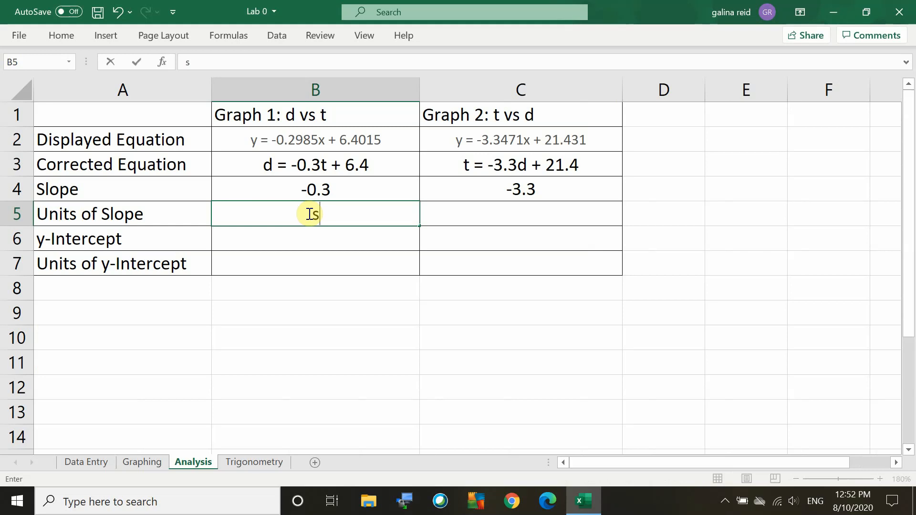
key("Tab")
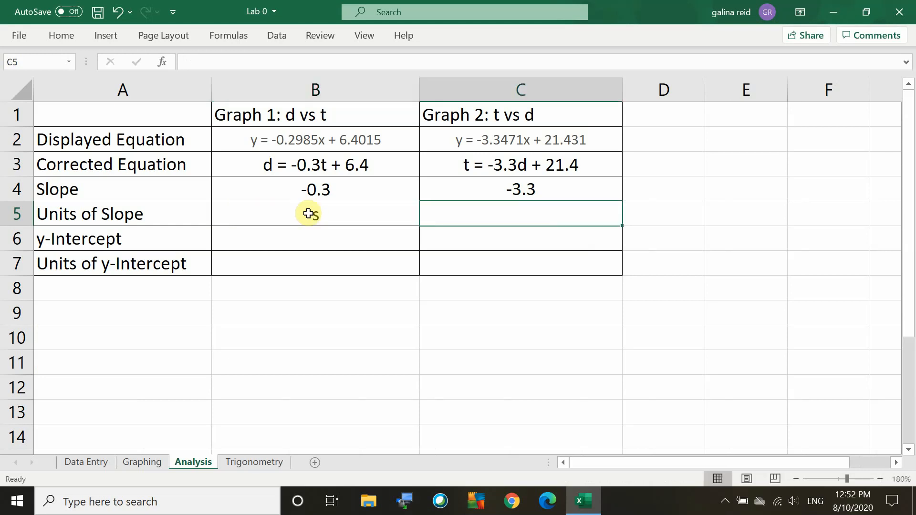
Enter m as Graph 2's units of slope in cell C5 and check it against the Data Entry sheet's column units.
left_click(556, 137)
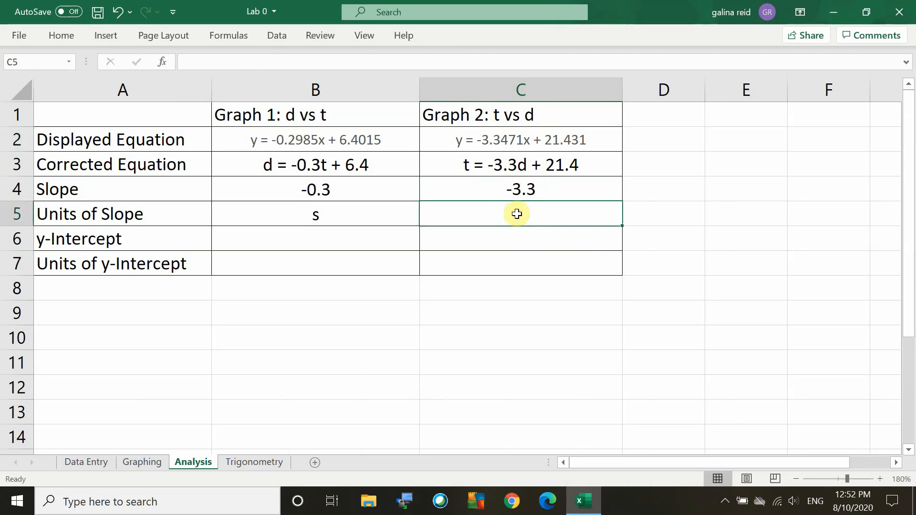
type("m")
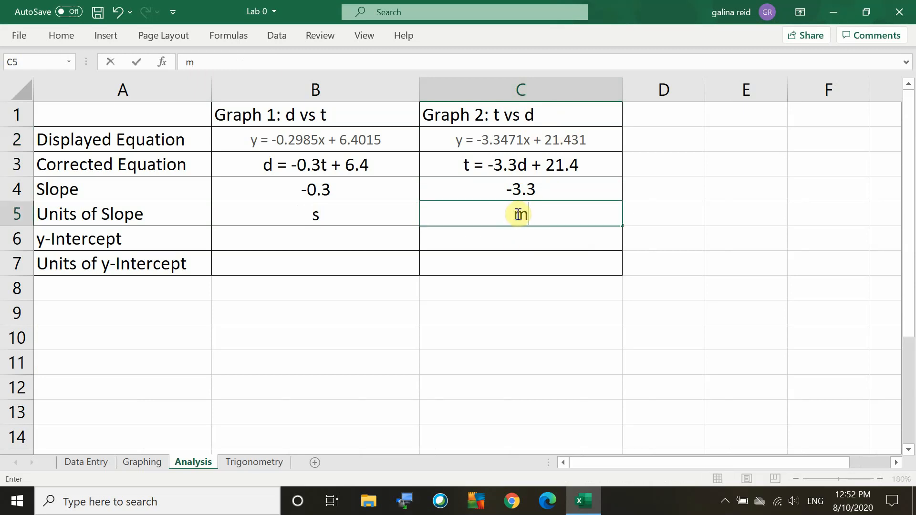
left_click(84, 467)
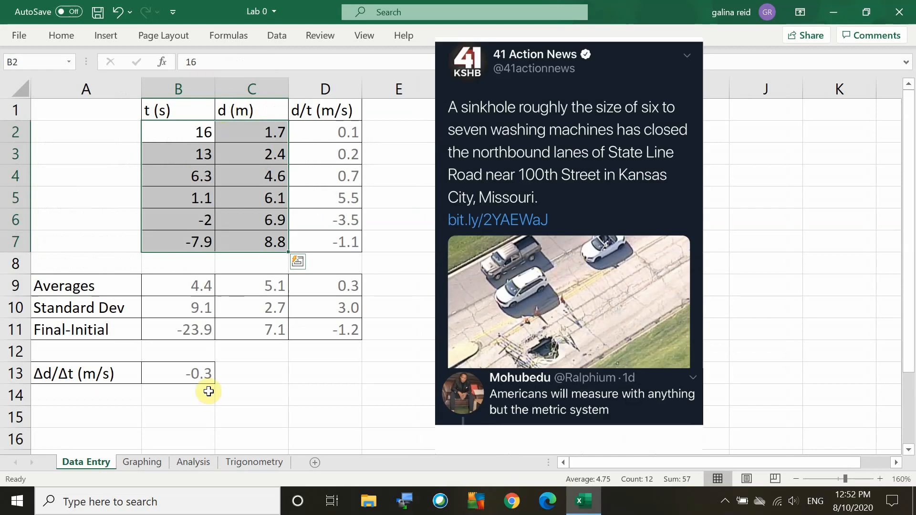
left_click(187, 462)
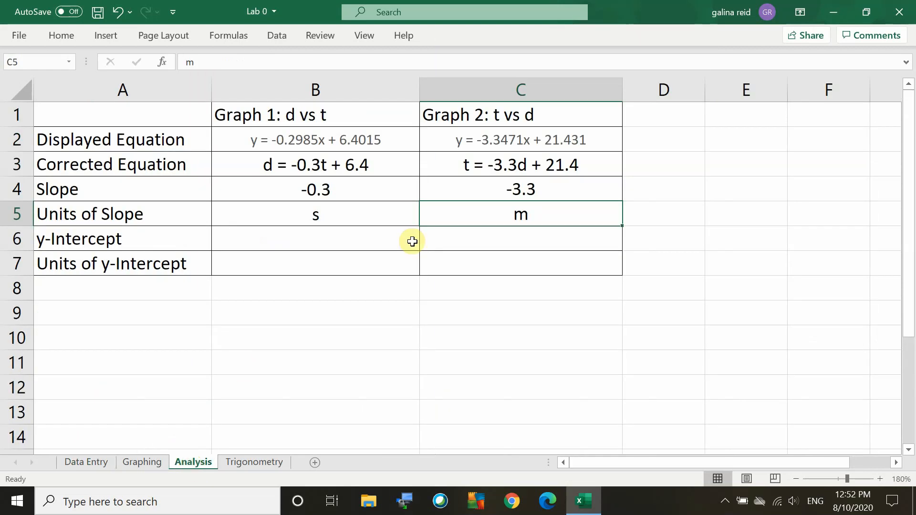
Fill in the y-Intercept row with 6.4 for Graph 1 and 21.4 for Graph 2.
left_click(292, 240)
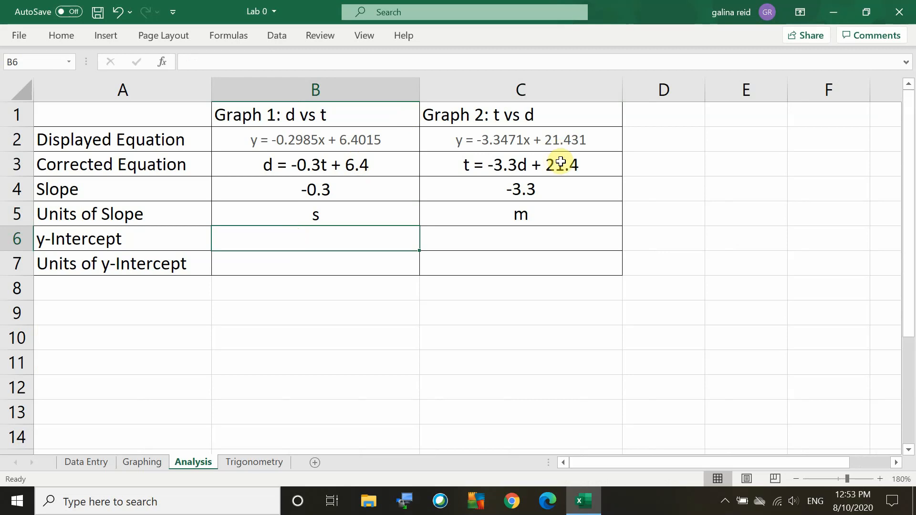
type("6.4")
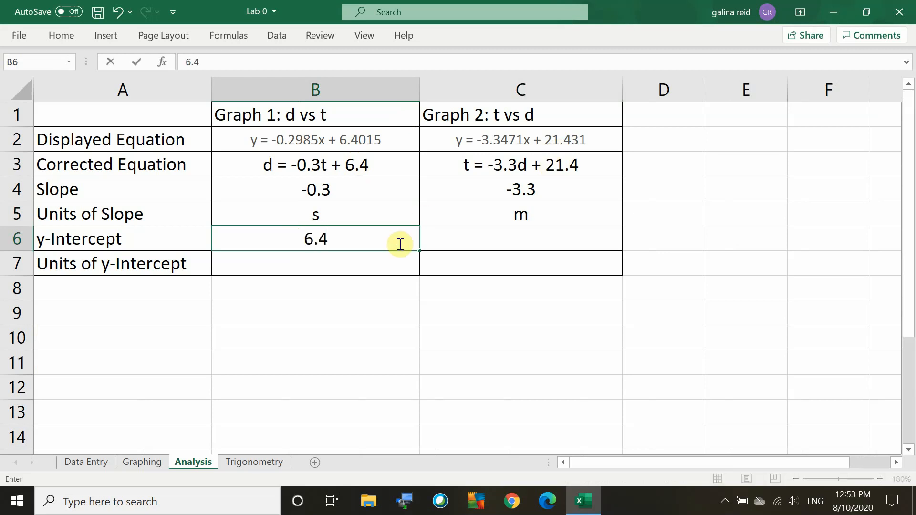
key("Tab")
type("21.4")
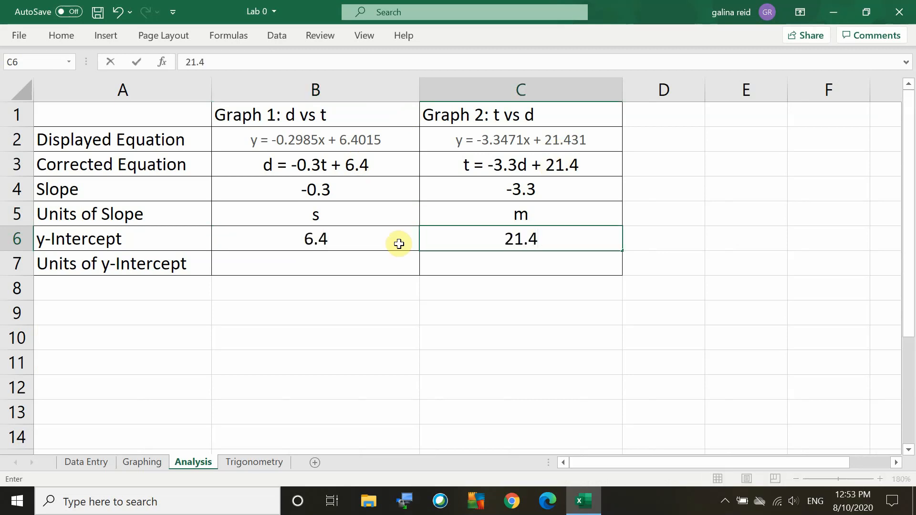
key("Return")
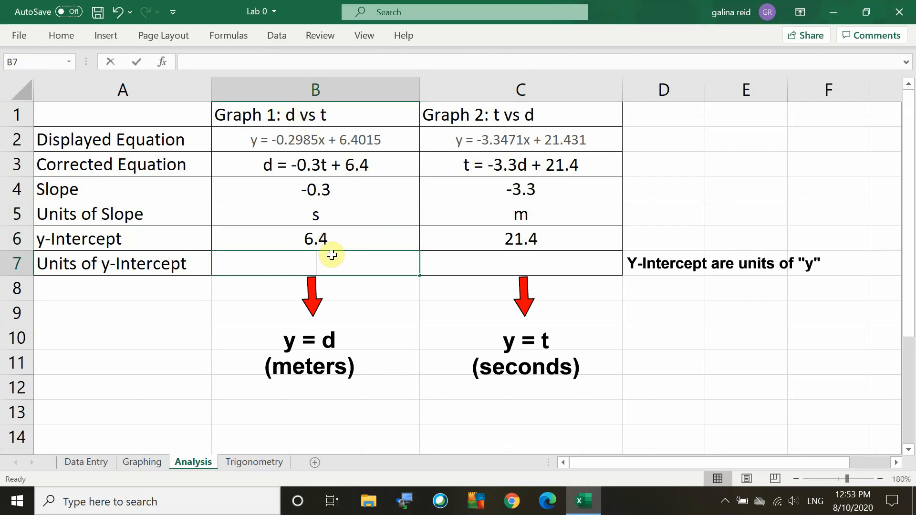
Fill in the Units of y-Intercept row with m for Graph 1 and s for Graph 2.
type("m")
left_click(504, 264)
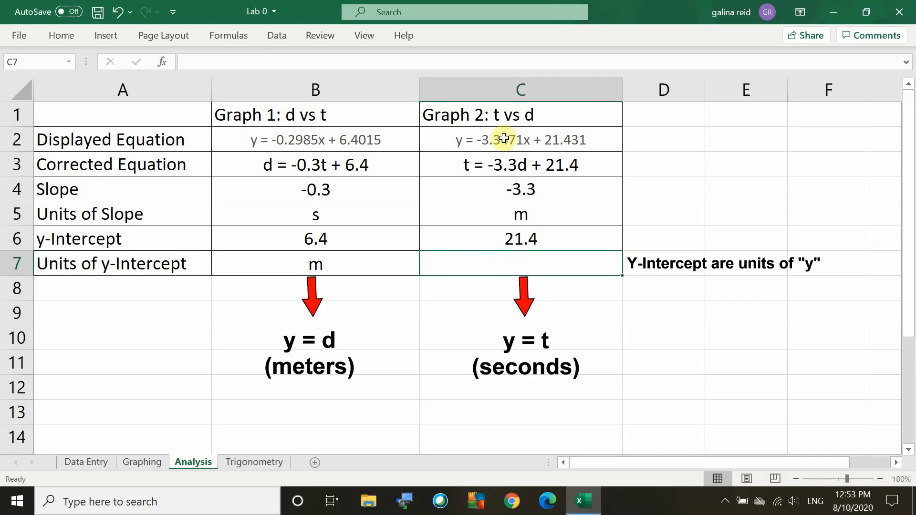
type("s")
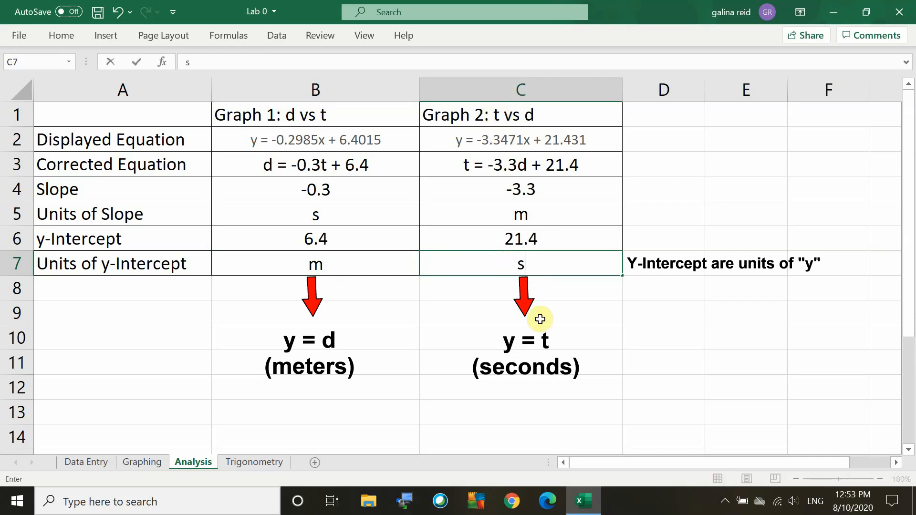
key("Return")
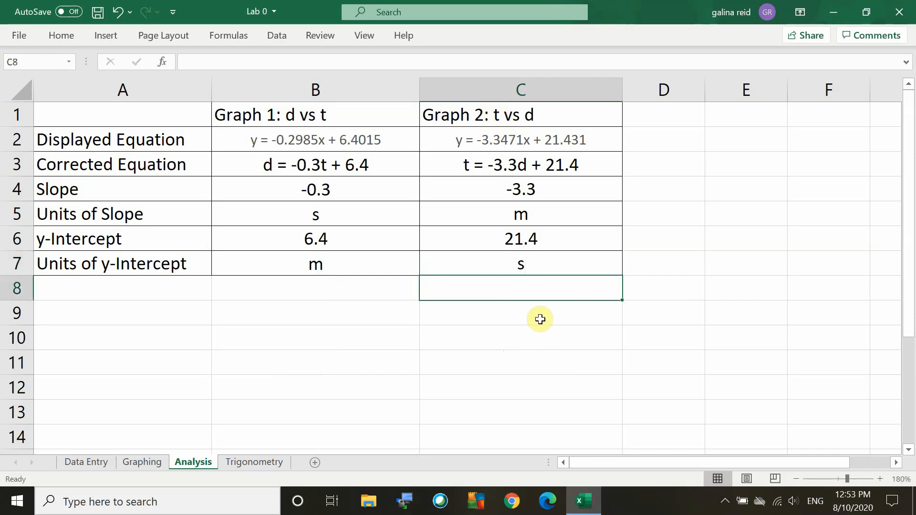